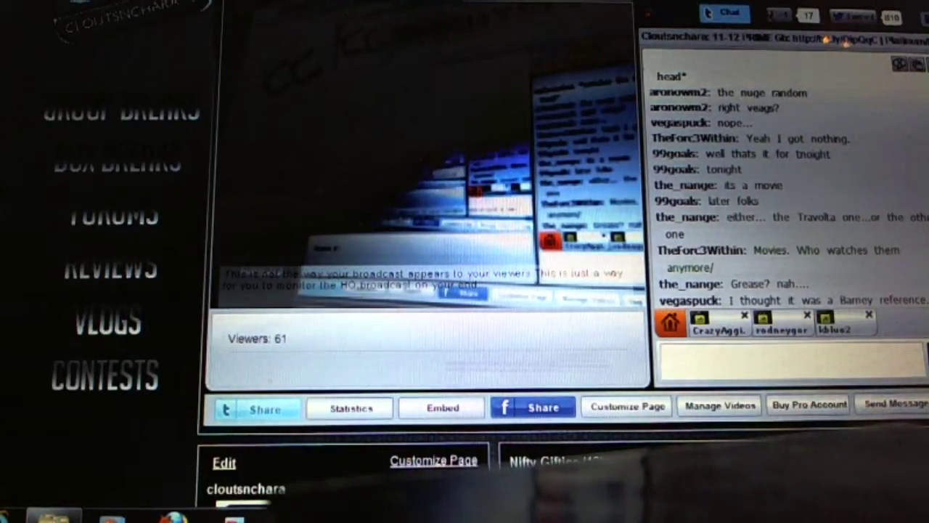
Switch to the random list tab and reshuffle the Canucks and Ducks list
{"action": "key", "text": "ctrl+Tab"}
{"action": "left_click", "coordinate": [655, 136]}
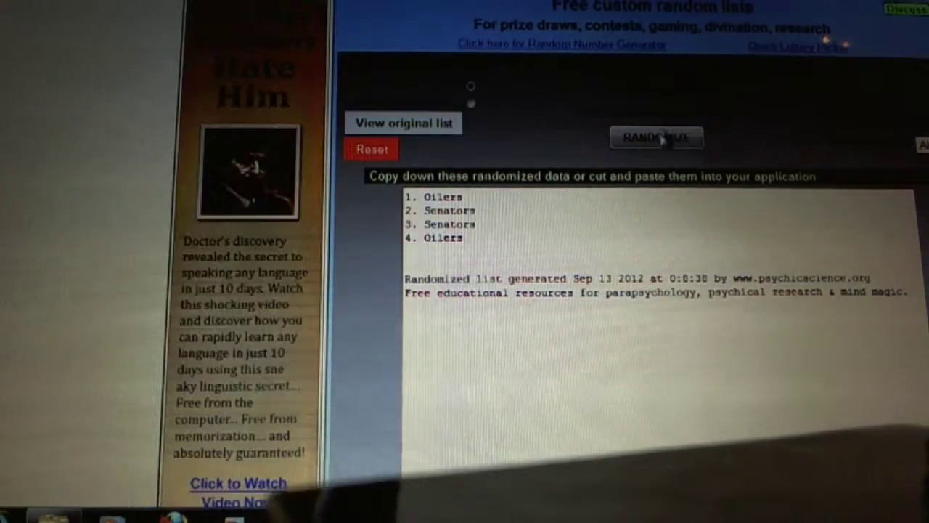
Reshuffle the Oilers/Senators and Hawks/Jets lists twice each, then the Jackets, Devils and Kings list
{"action": "left_click", "coordinate": [659, 135]}
{"action": "left_click", "coordinate": [660, 135]}
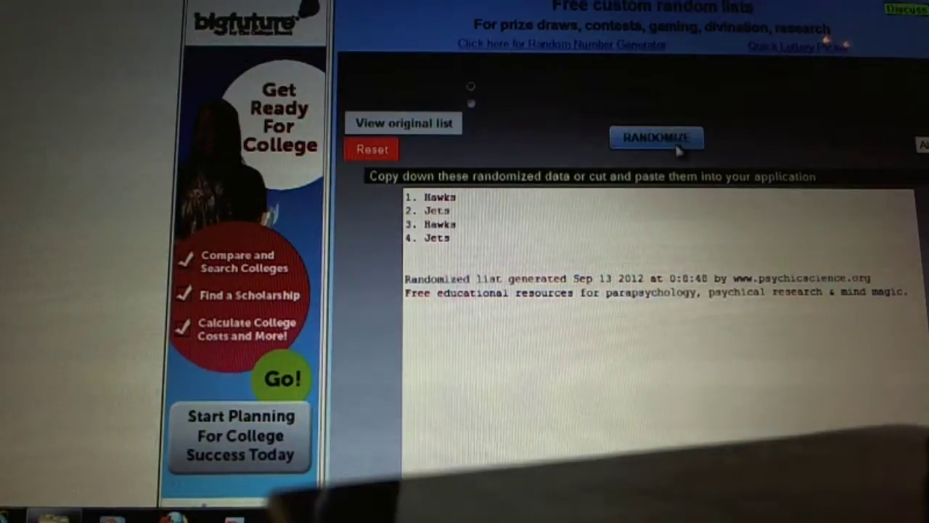
{"action": "left_click", "coordinate": [657, 138]}
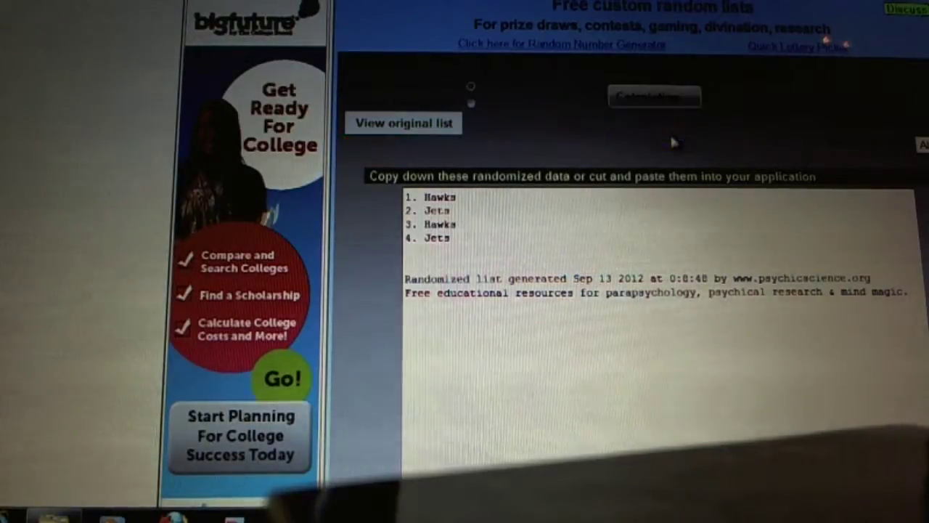
{"action": "left_click", "coordinate": [658, 138]}
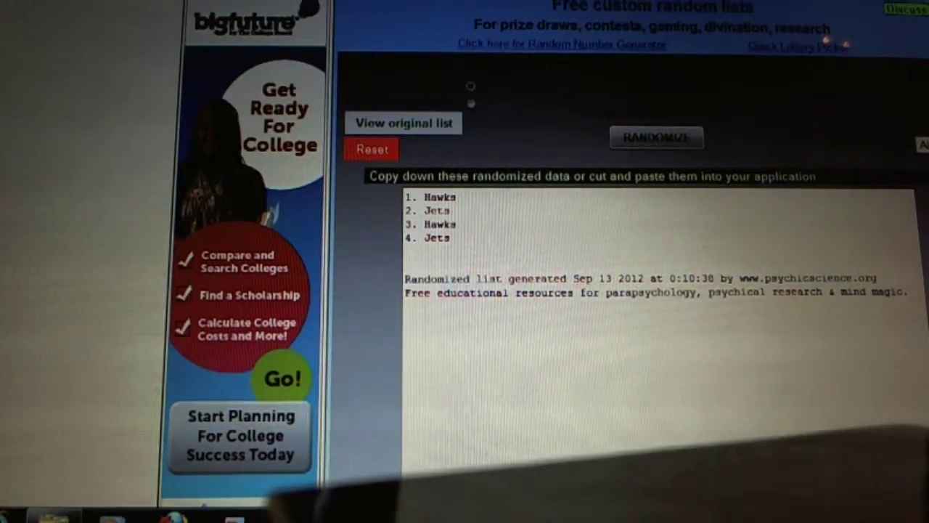
{"action": "left_click", "coordinate": [656, 137]}
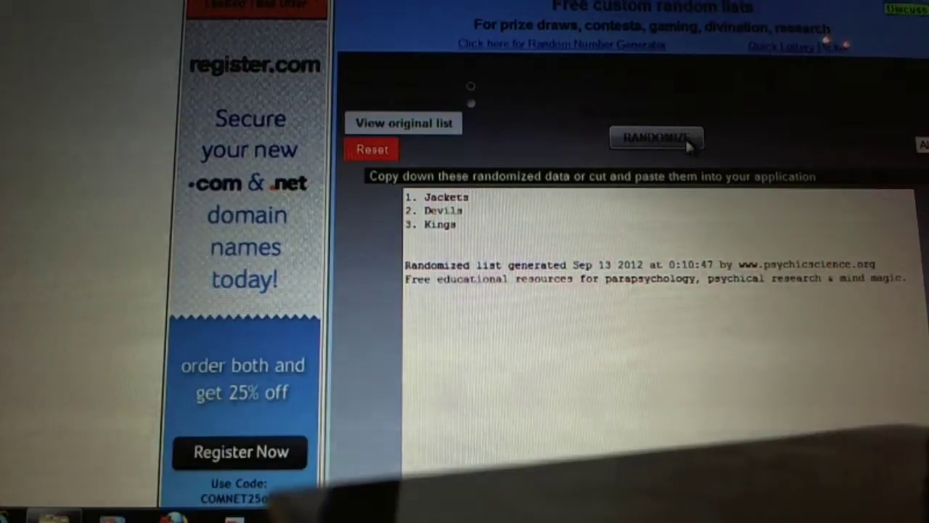
Randomize the Sabres, Devils and Hawks list twice, then the Flyers and Leafs list twice
{"action": "left_click", "coordinate": [661, 146]}
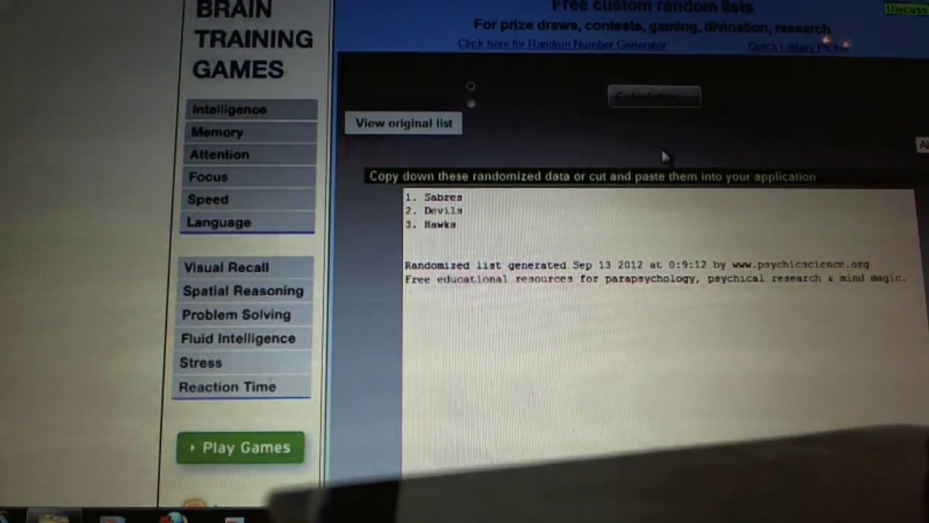
{"action": "left_click", "coordinate": [661, 142]}
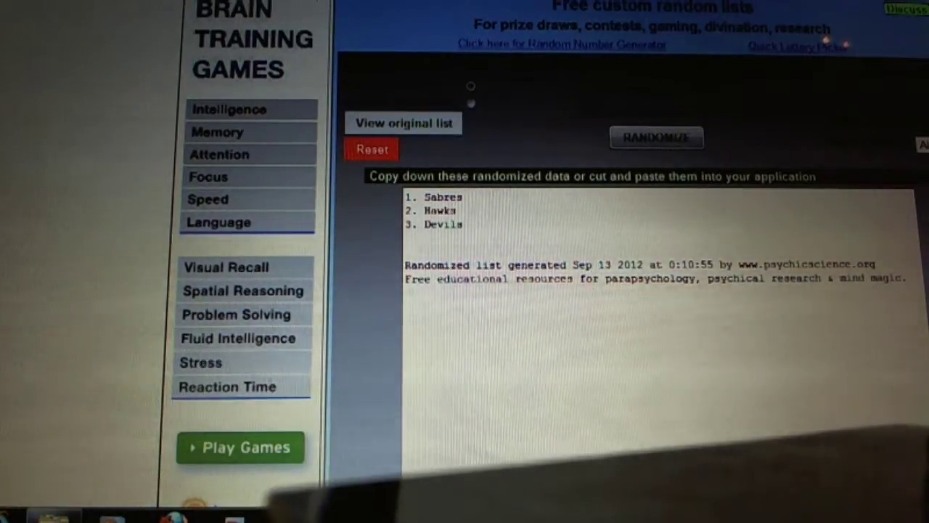
{"action": "key", "text": "ctrl+Tab"}
{"action": "left_click", "coordinate": [665, 134]}
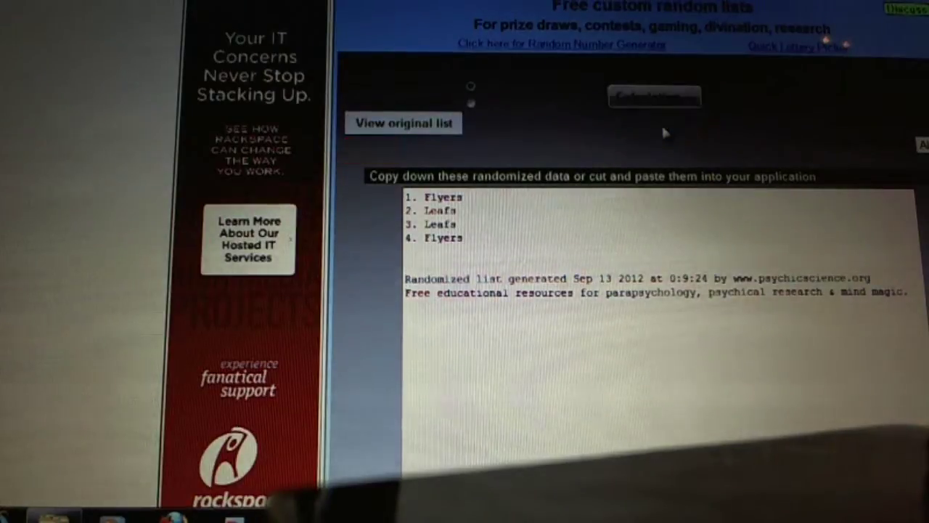
{"action": "left_click", "coordinate": [665, 138]}
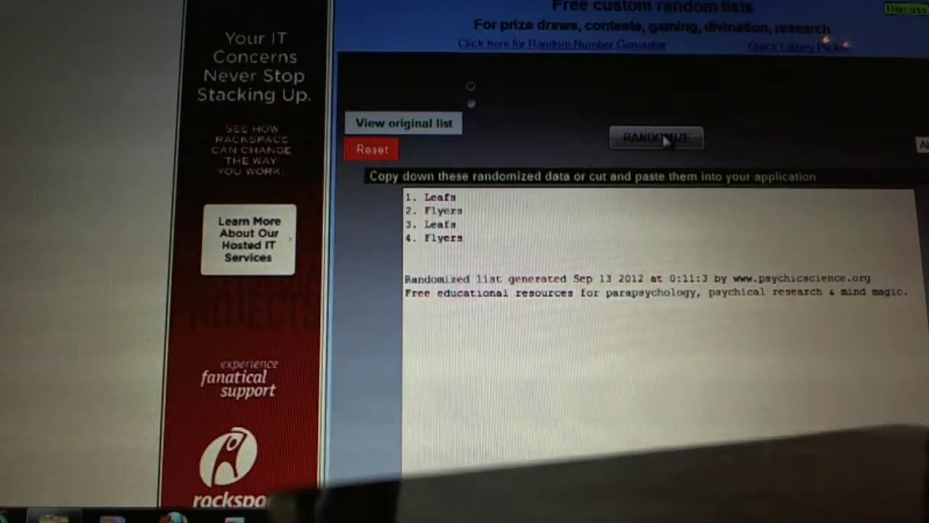
Show the 28-name paid participant spots list and reshuffle it repeatedly into a final order
{"action": "key", "text": "ctrl+Tab"}
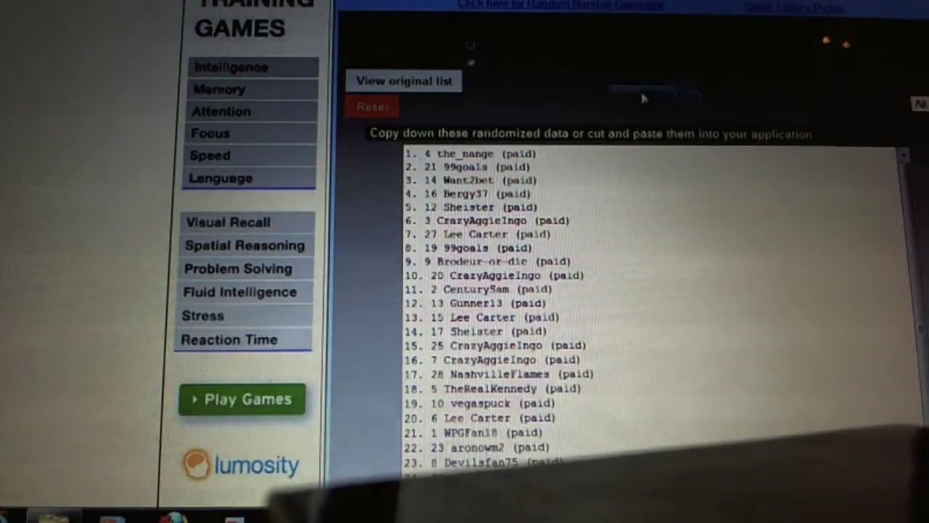
{"action": "left_click", "coordinate": [640, 93]}
{"action": "left_click", "coordinate": [640, 93]}
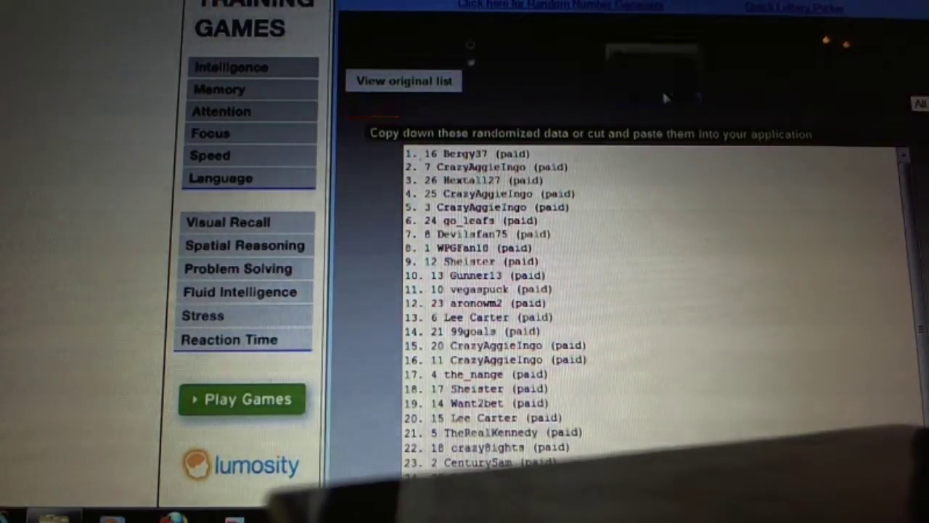
{"action": "left_click", "coordinate": [663, 94]}
{"action": "left_click", "coordinate": [663, 95]}
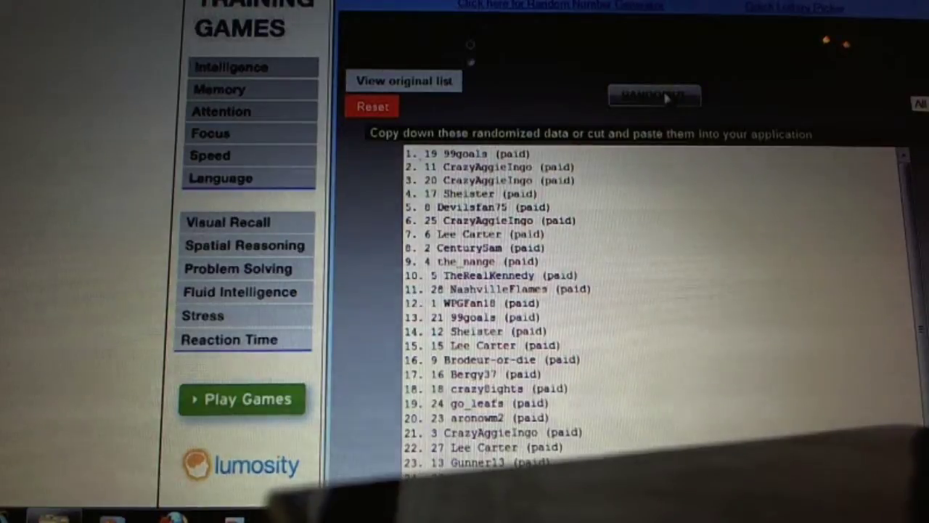